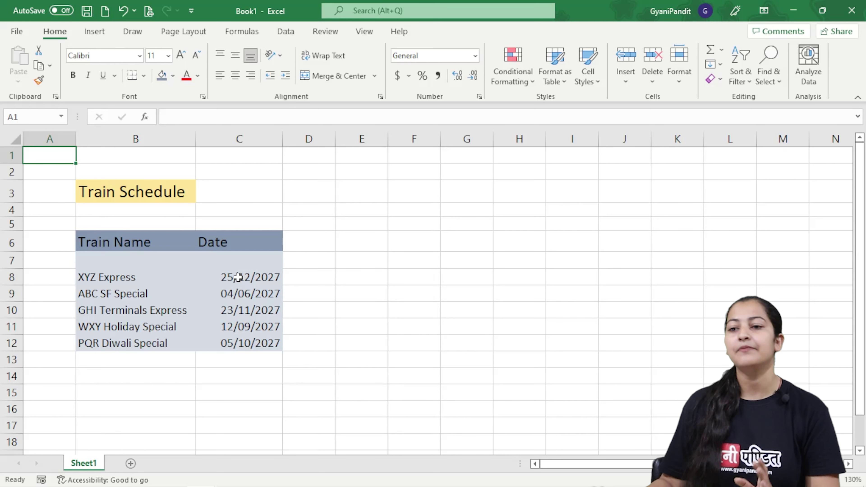
Step: Select the five train dates in C8:C12 and bring up the Sort & Filter options
left_click_drag(235, 277, 241, 338)
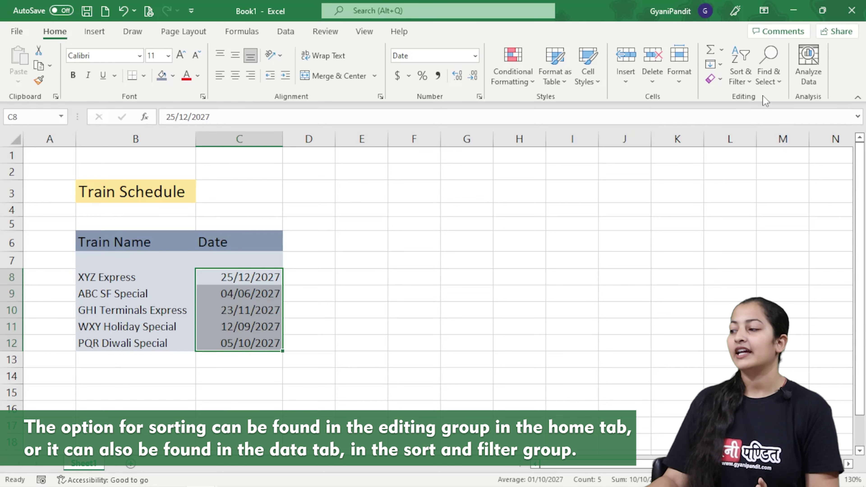
left_click(742, 84)
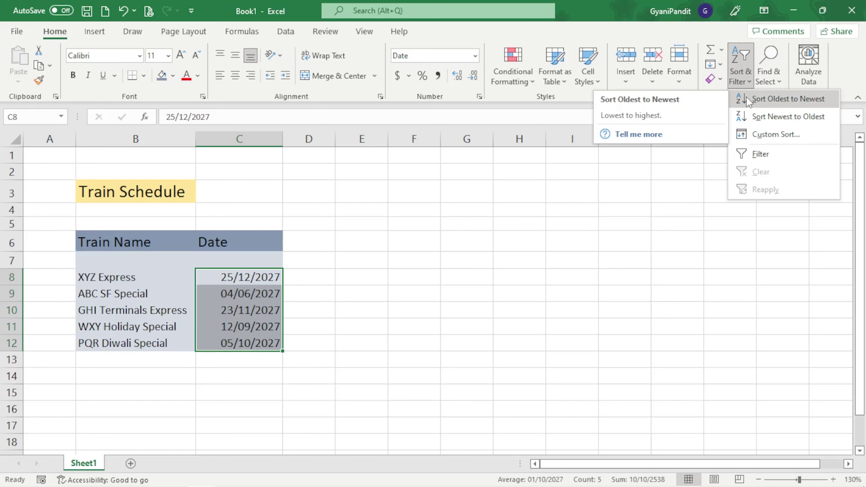
Step: Sort the dates oldest to newest, expanding the selection so train names move with them
left_click(747, 100)
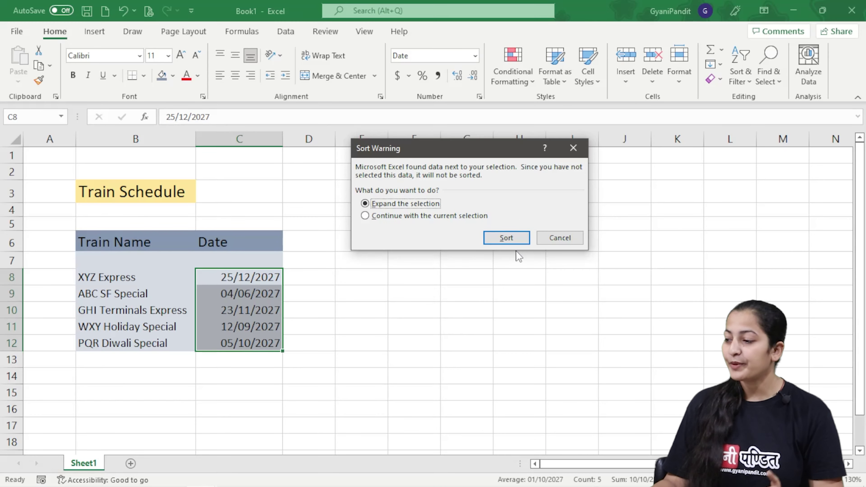
left_click(516, 239)
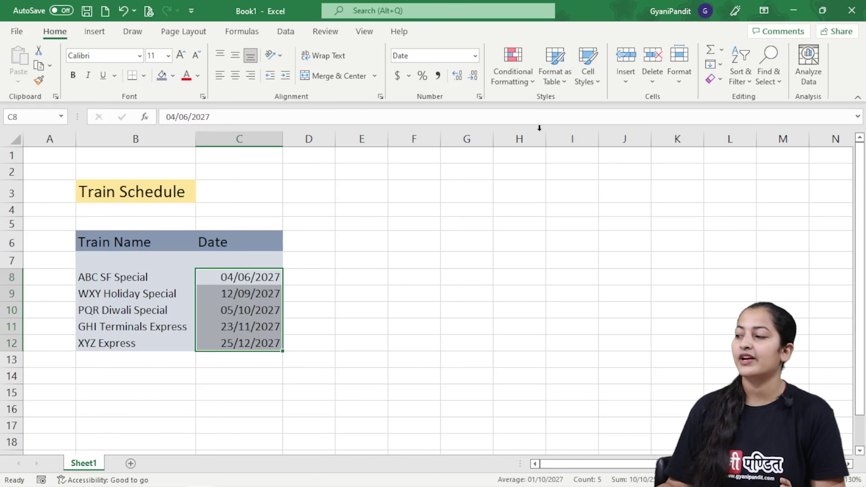
Step: Reopen the Sort & Filter options for the date column
left_click(745, 79)
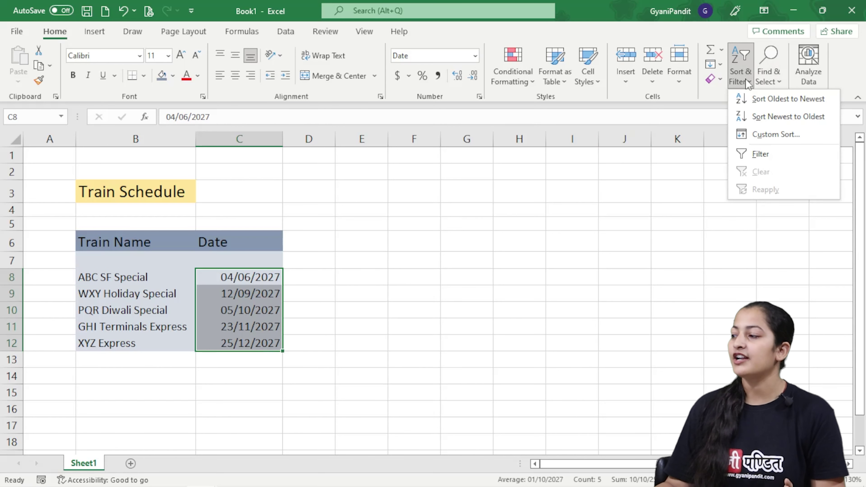
Step: Sort the dates newest to oldest, expanding the selection to keep train names aligned
left_click(763, 120)
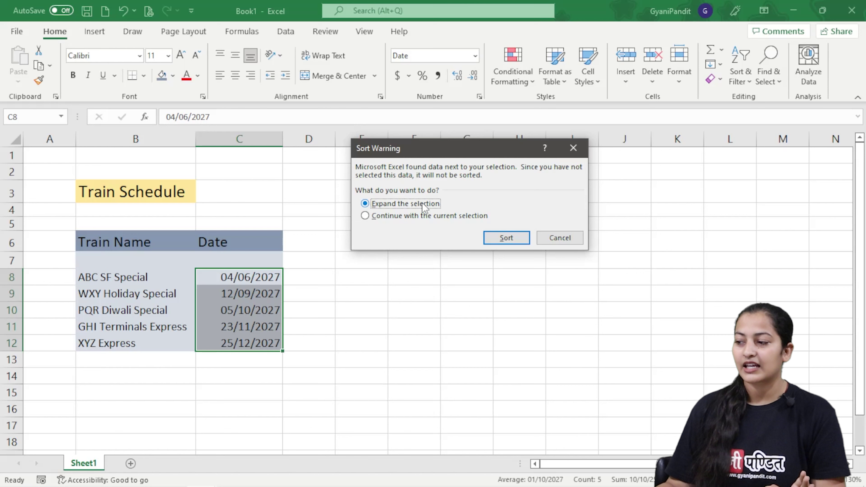
left_click(499, 242)
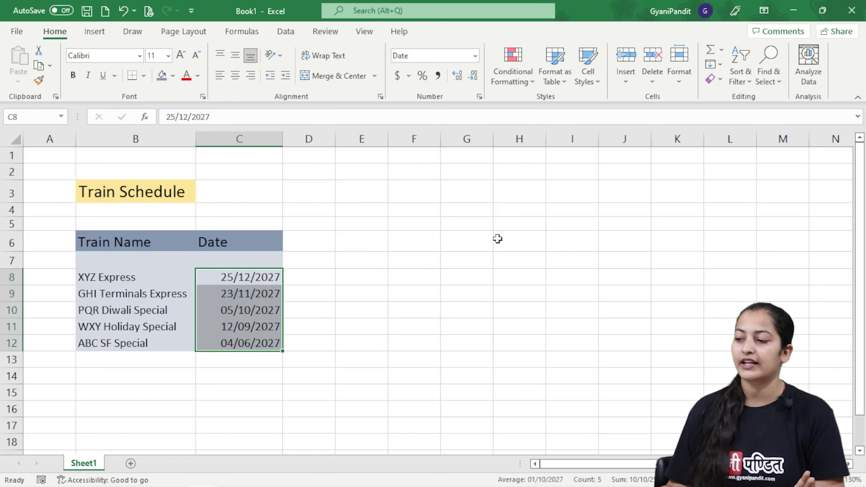